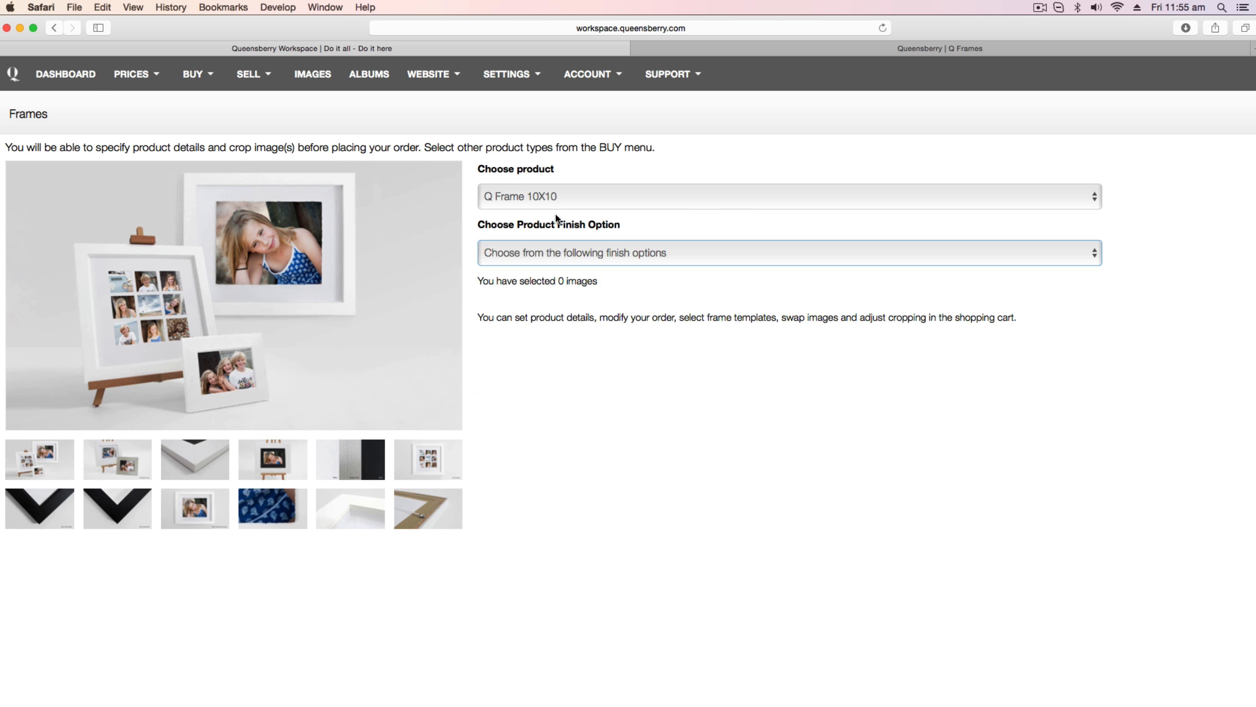
# - Choose the Q Frame 14X11H as the product and Simple Matted as its finish option
pyautogui.click(556, 199)
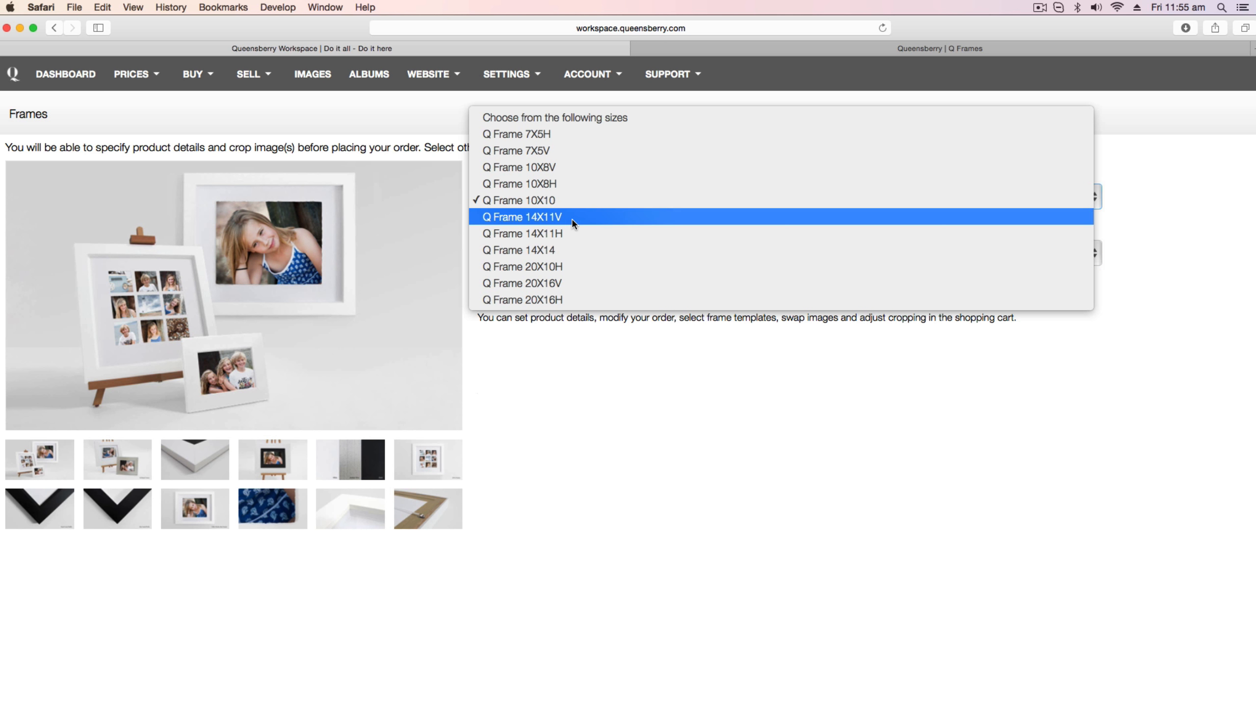
pyautogui.rightClick(660, 345)
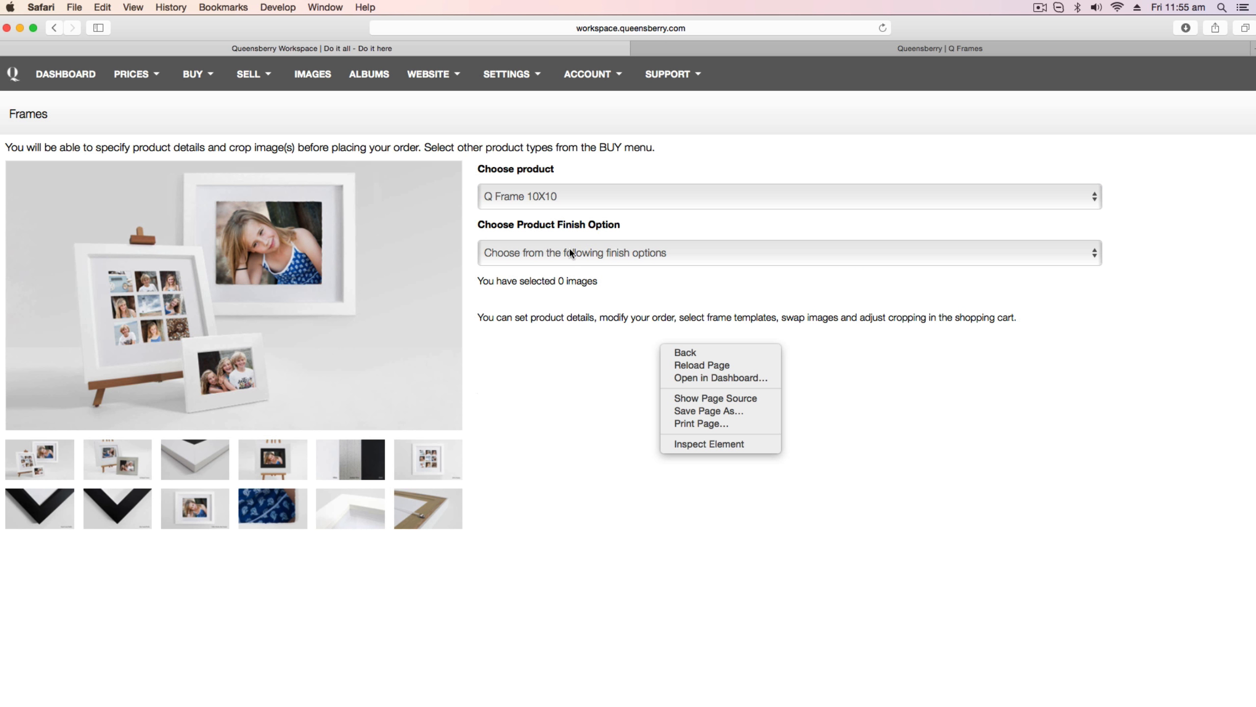
pyautogui.click(568, 248)
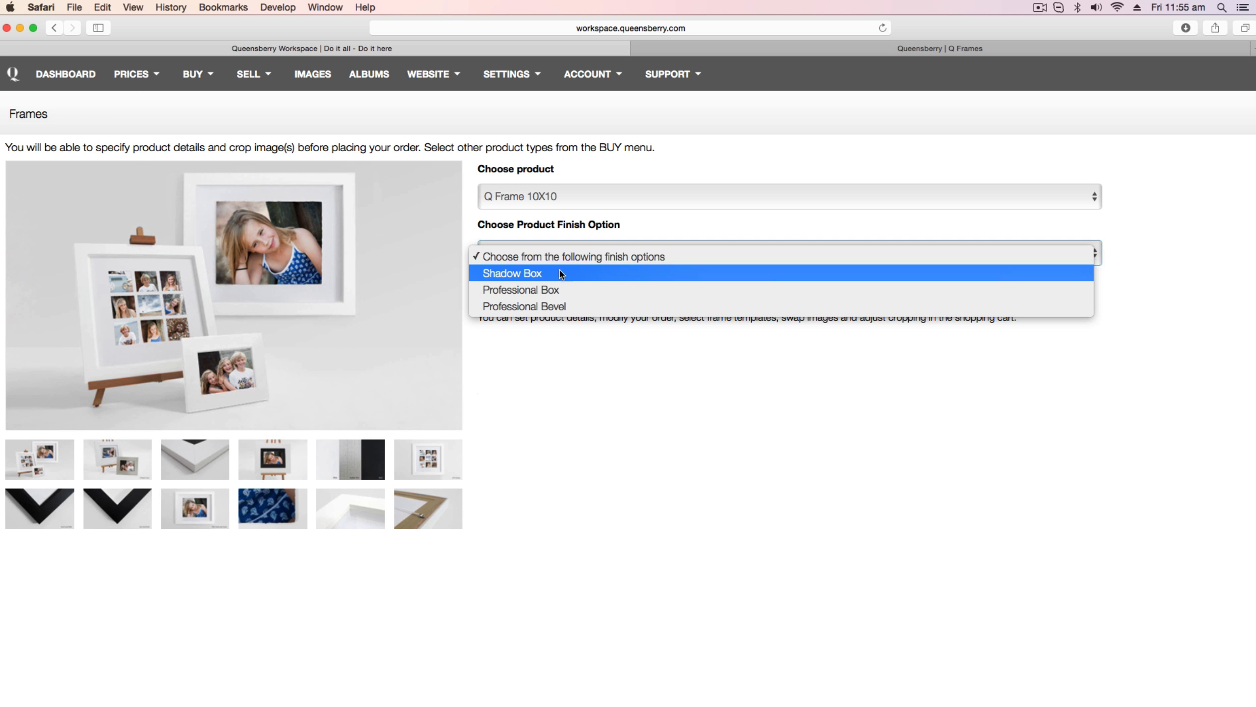
pyautogui.click(565, 198)
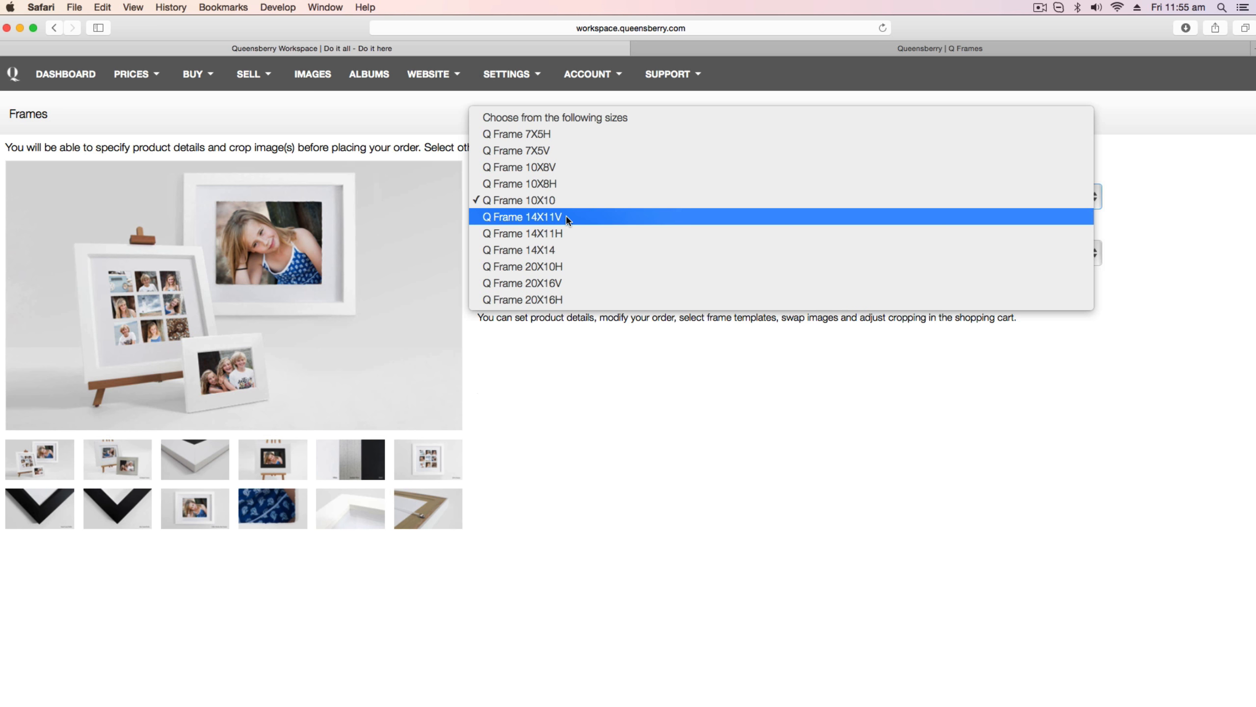
pyautogui.click(564, 232)
pyautogui.click(573, 241)
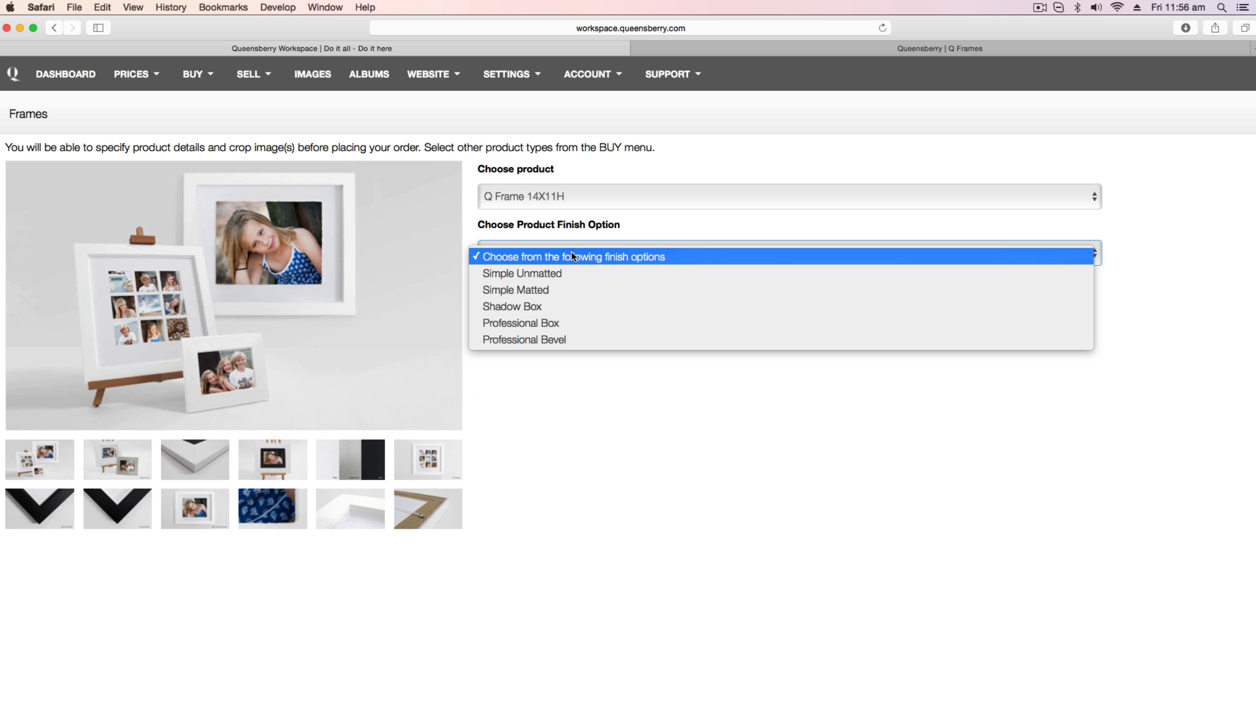
pyautogui.click(564, 289)
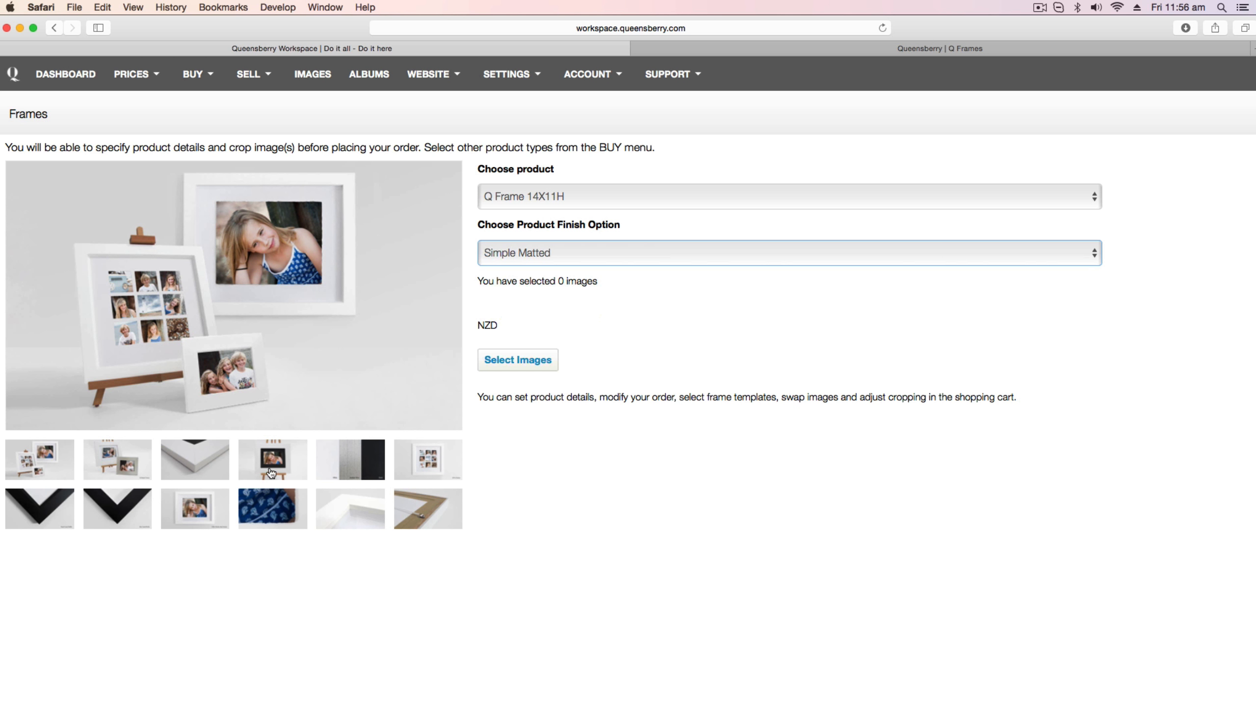
# - Examine the sample photos of the frame's profiles, corners and multi-image layout
pyautogui.click(270, 472)
pyautogui.click(191, 473)
pyautogui.click(197, 502)
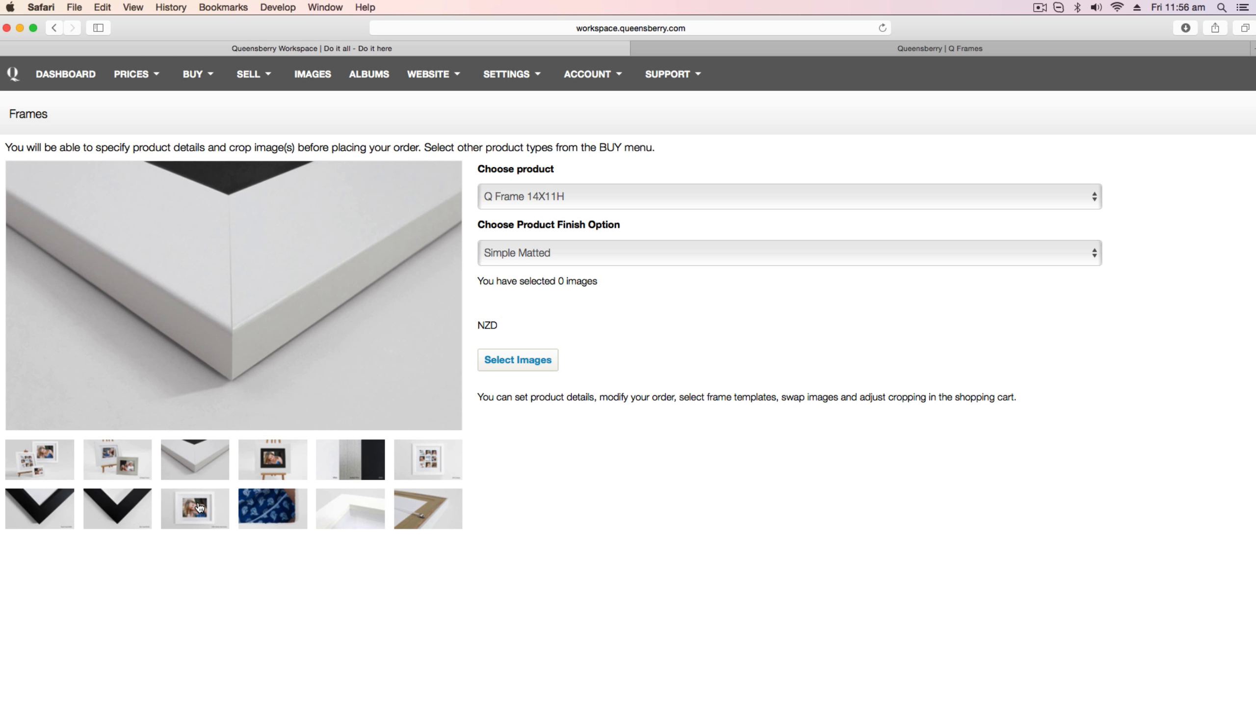
pyautogui.click(145, 503)
pyautogui.click(61, 508)
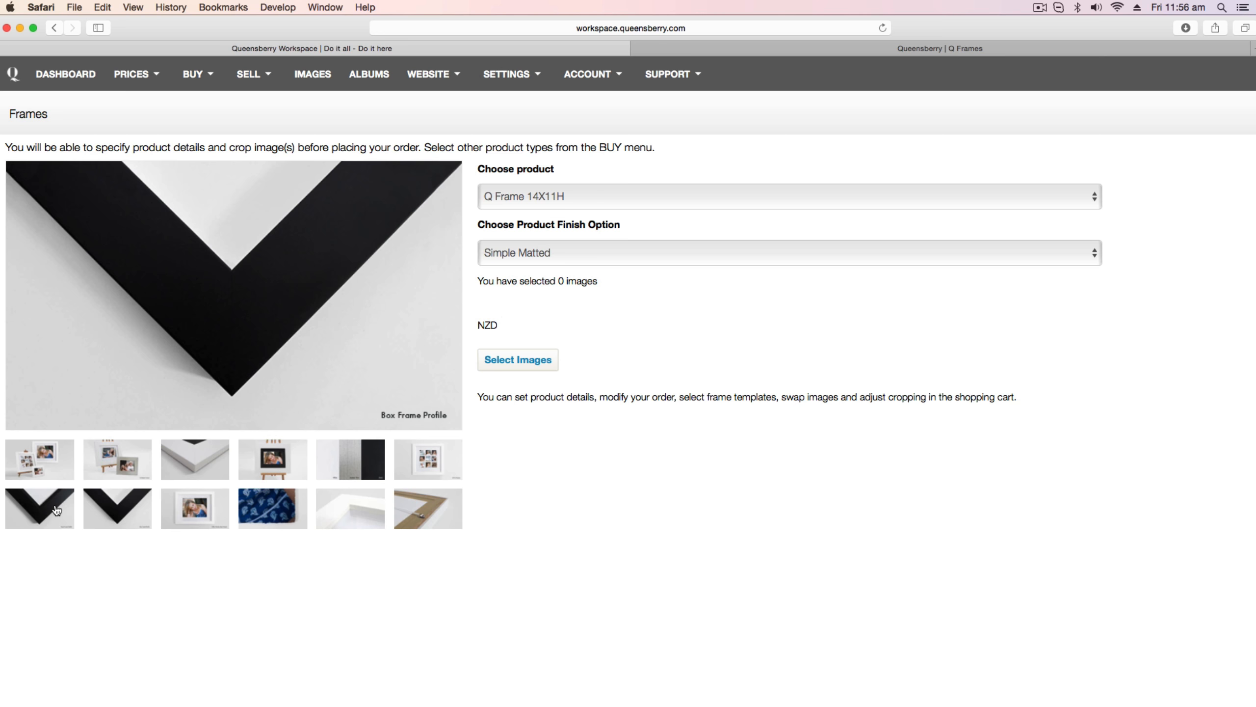
pyautogui.click(352, 513)
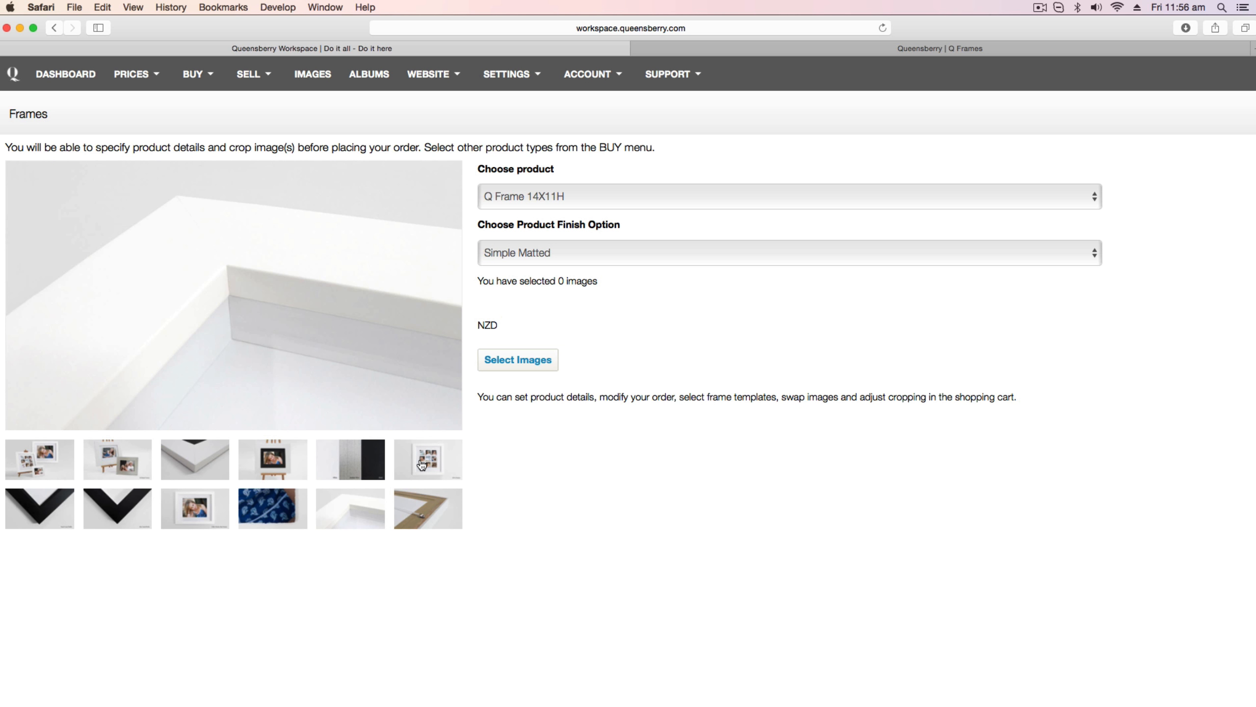
pyautogui.click(421, 466)
# - Proceed to image selection and open the ALL IMAGES gallery of the existing Family Shoot event
pyautogui.click(525, 365)
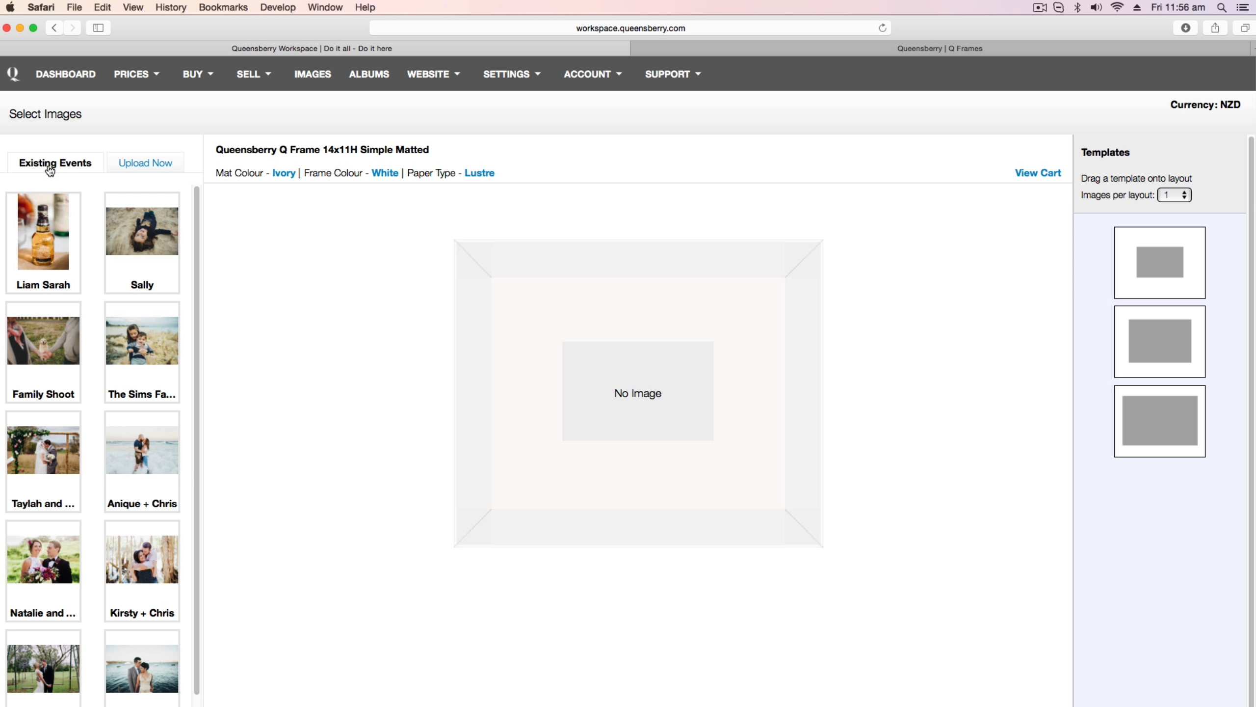
pyautogui.click(151, 167)
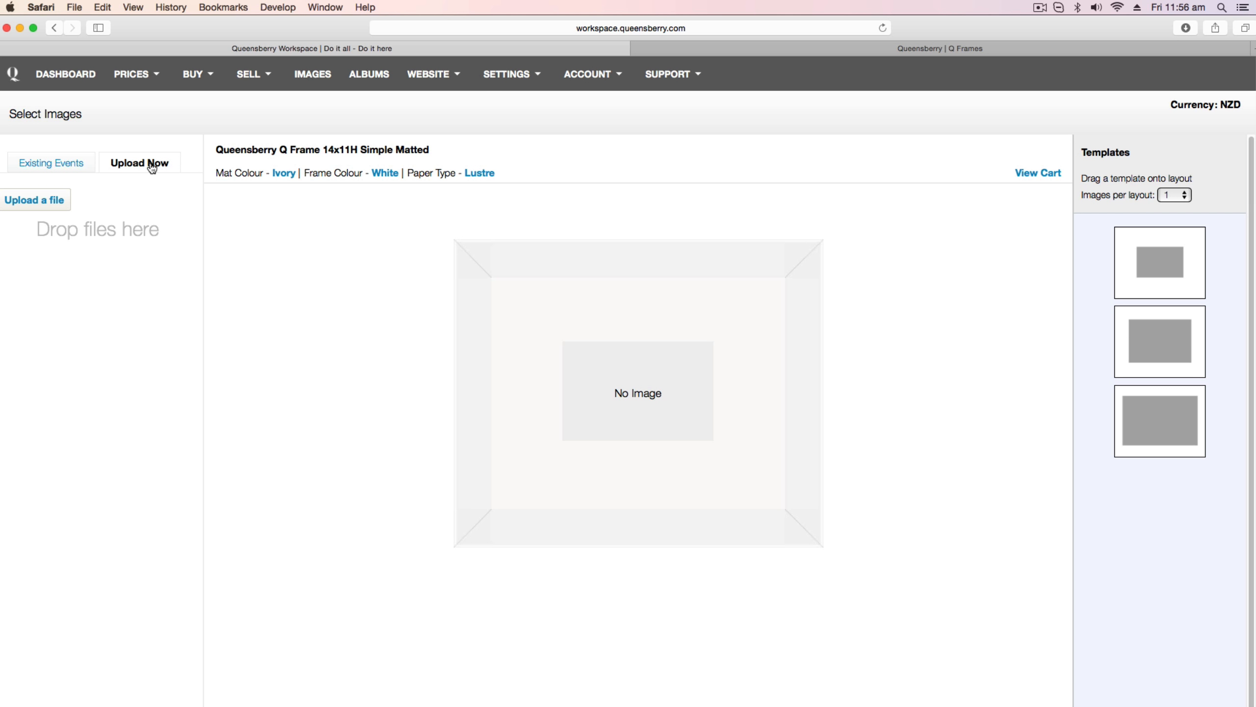
pyautogui.click(55, 164)
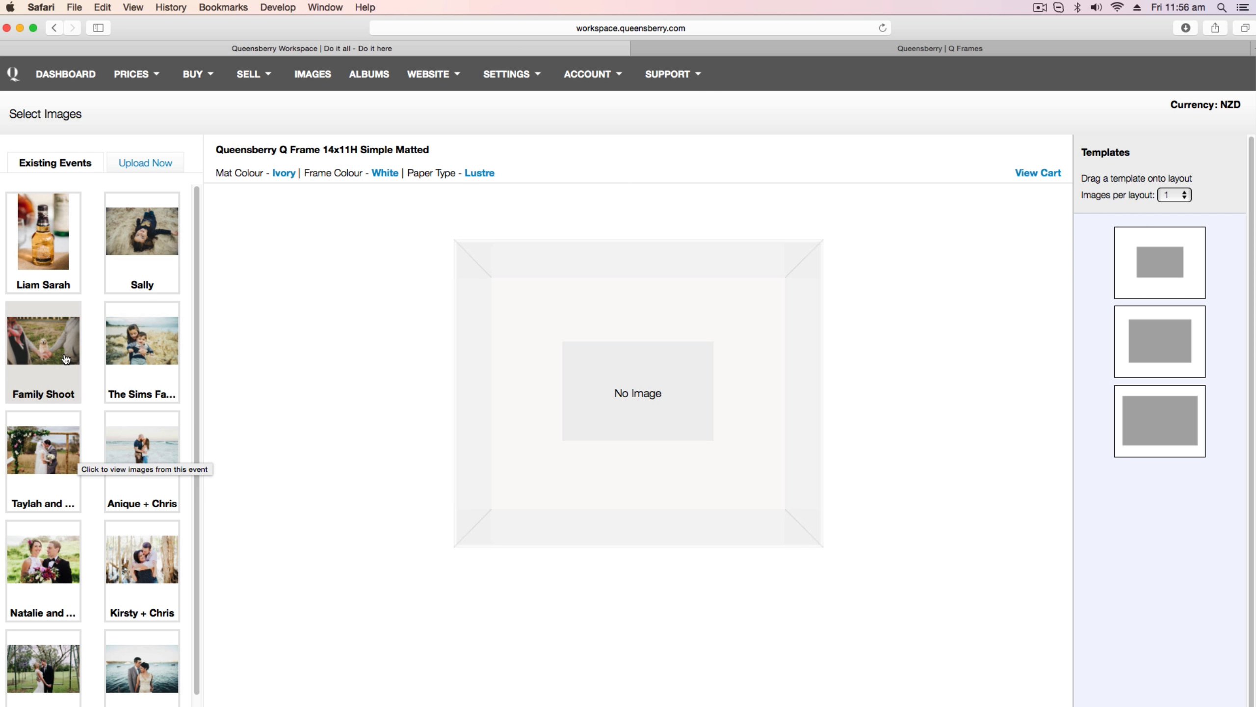
pyautogui.click(49, 351)
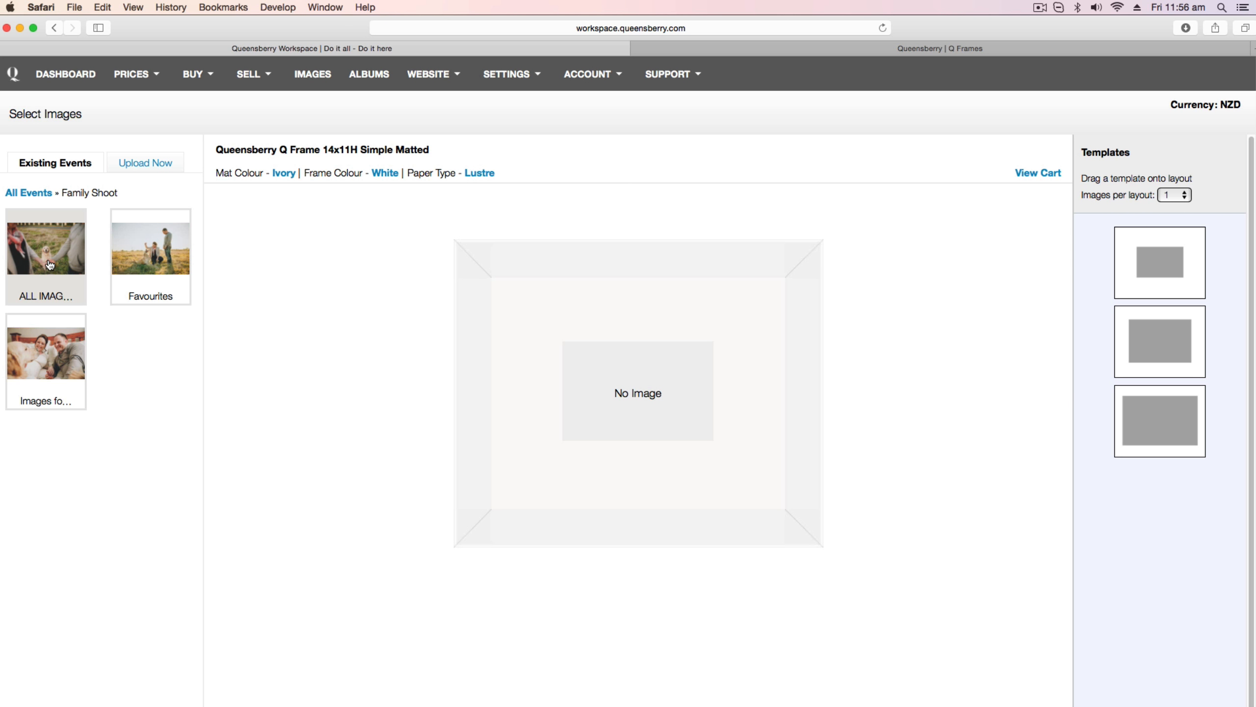
pyautogui.click(50, 256)
# - Place the photo _IZO6074Edit.jpg in the frame and try the larger single-image templates on it
pyautogui.scroll(-10, 136, 643)
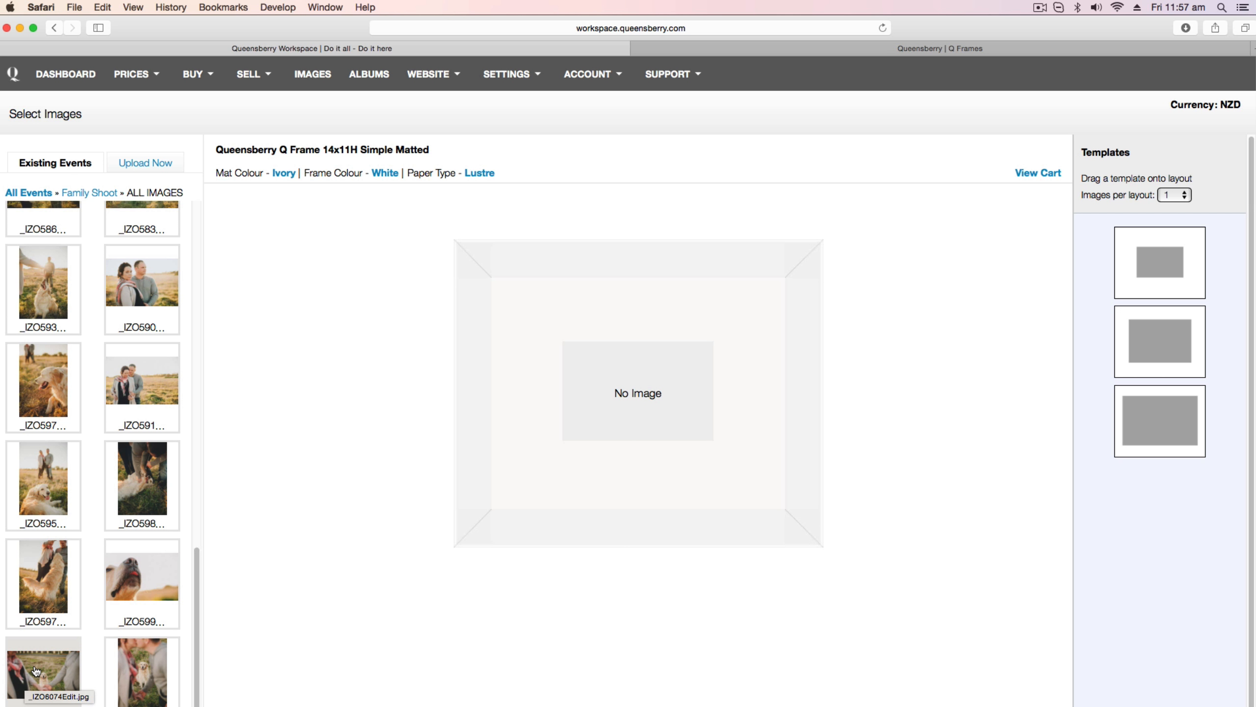
pyautogui.click(35, 679)
pyautogui.moveTo(36, 680); pyautogui.dragTo(605, 358)
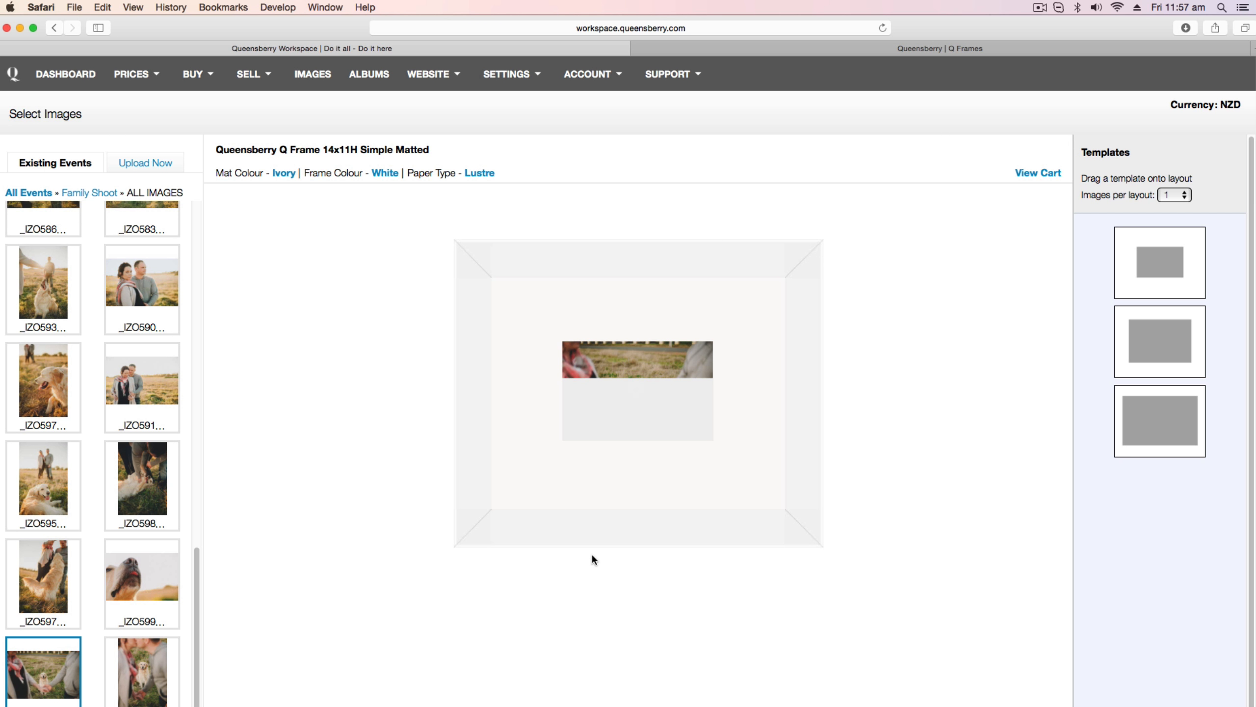
pyautogui.moveTo(1174, 347); pyautogui.dragTo(806, 349)
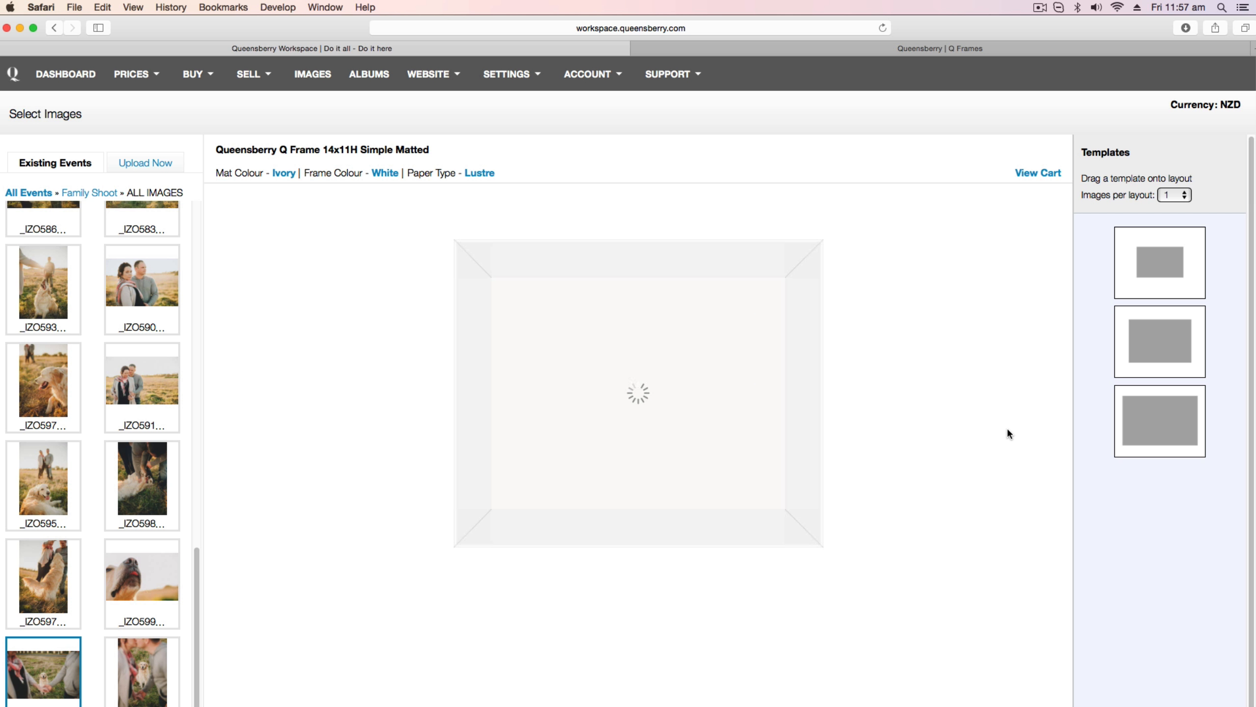
pyautogui.moveTo(1183, 420); pyautogui.dragTo(690, 387)
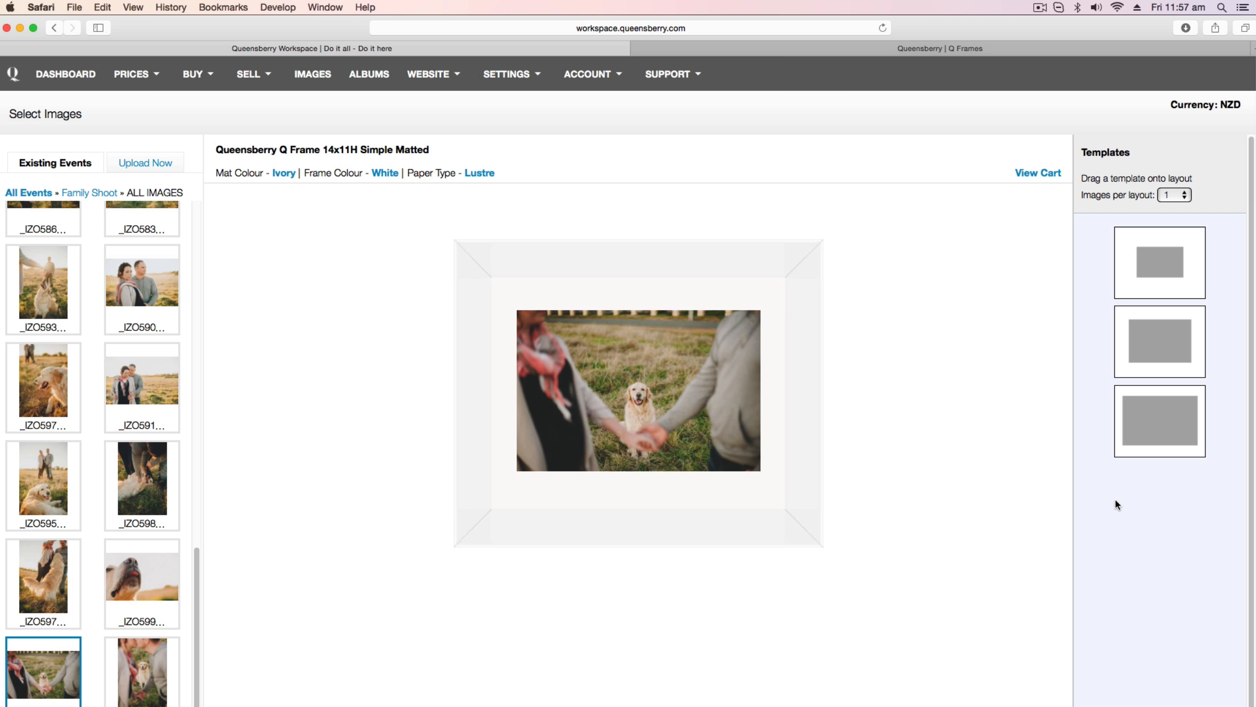
# - Apply the two-image template with equal portrait openings and fill it with the _IZO595… and _IZO593… dog photos
pyautogui.click(1175, 195)
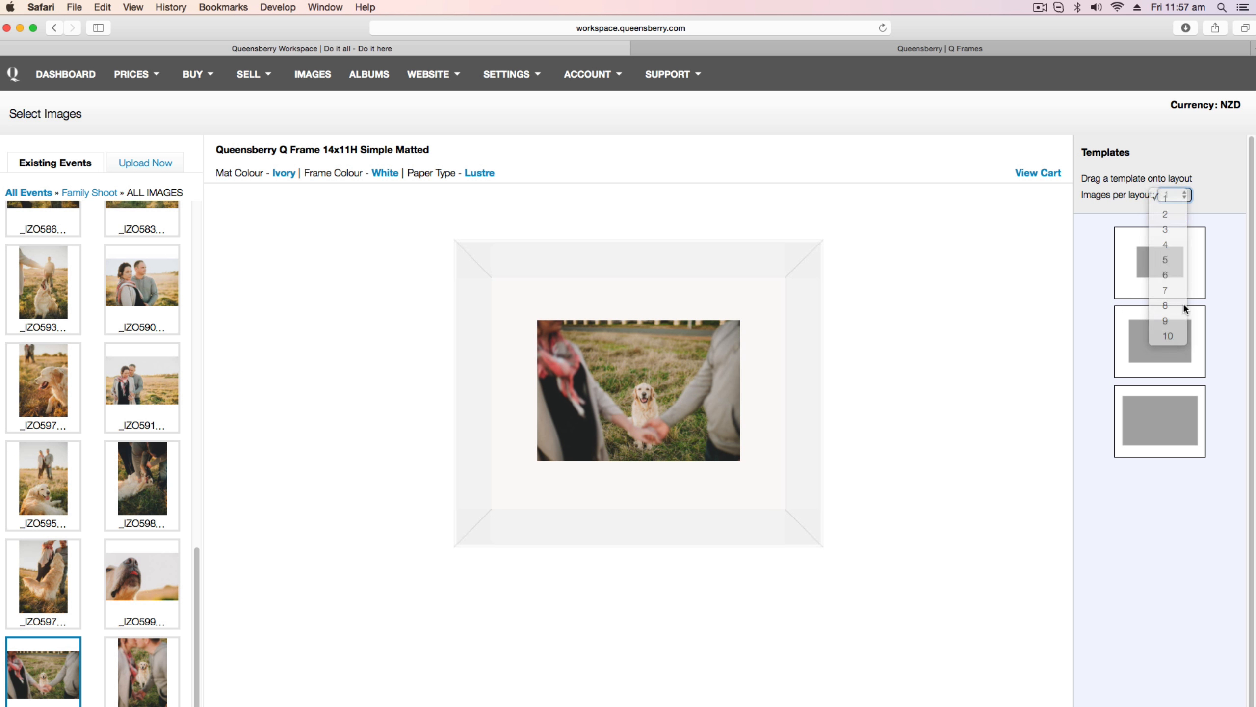
pyautogui.click(1172, 215)
pyautogui.moveTo(1152, 281); pyautogui.dragTo(711, 389)
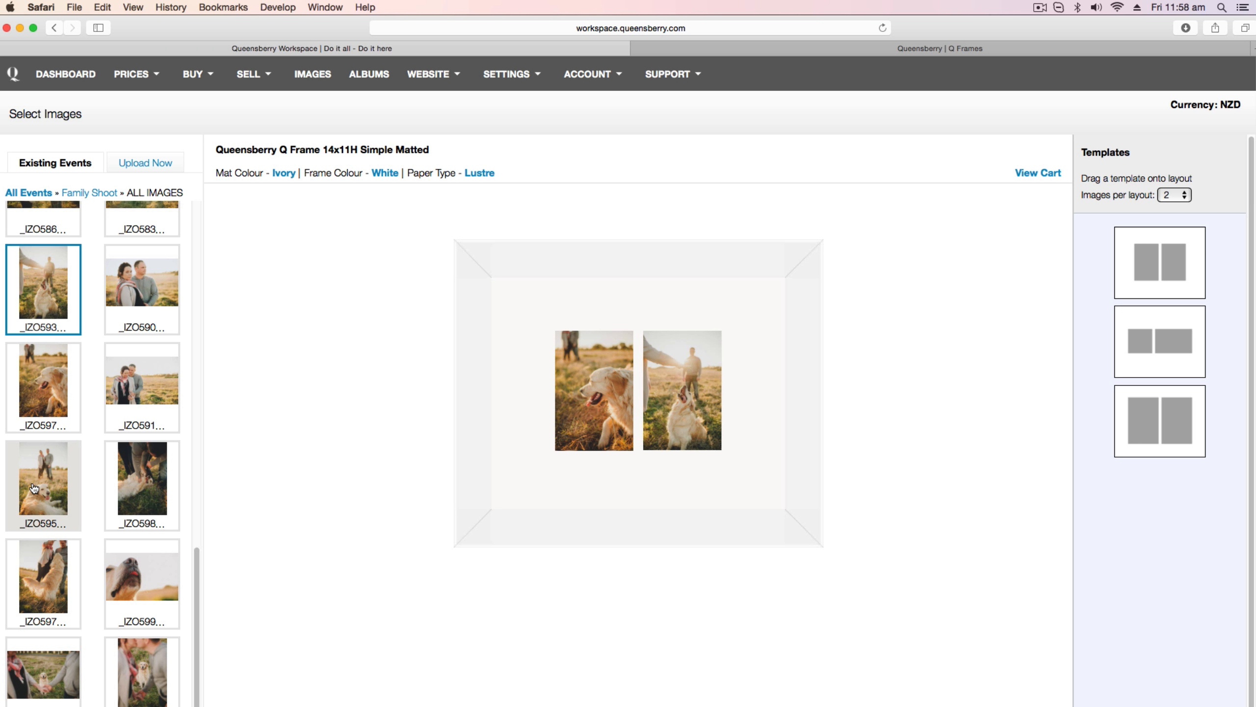
pyautogui.moveTo(43, 478); pyautogui.dragTo(570, 374)
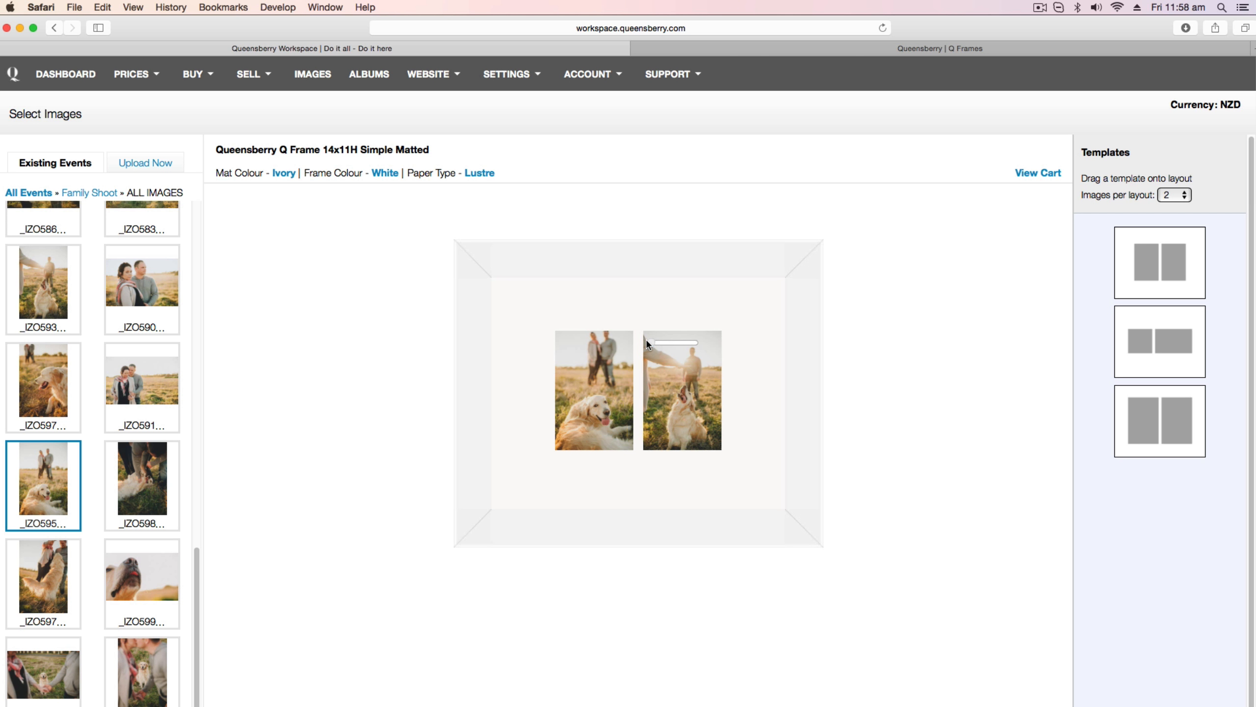
# - Enlarge the right-hand photo in its opening, then adjust the crop position of both photos
pyautogui.moveTo(648, 342); pyautogui.dragTo(661, 344)
pyautogui.moveTo(679, 397); pyautogui.dragTo(682, 384)
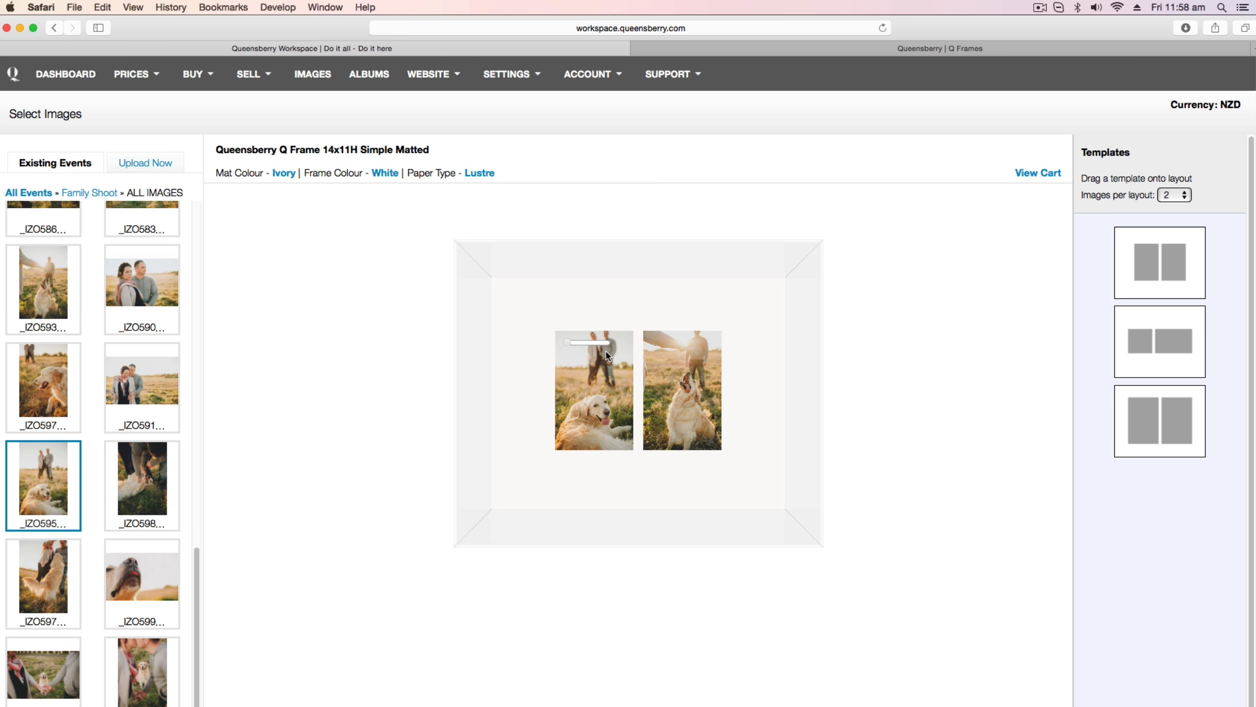
pyautogui.moveTo(578, 395); pyautogui.dragTo(584, 374)
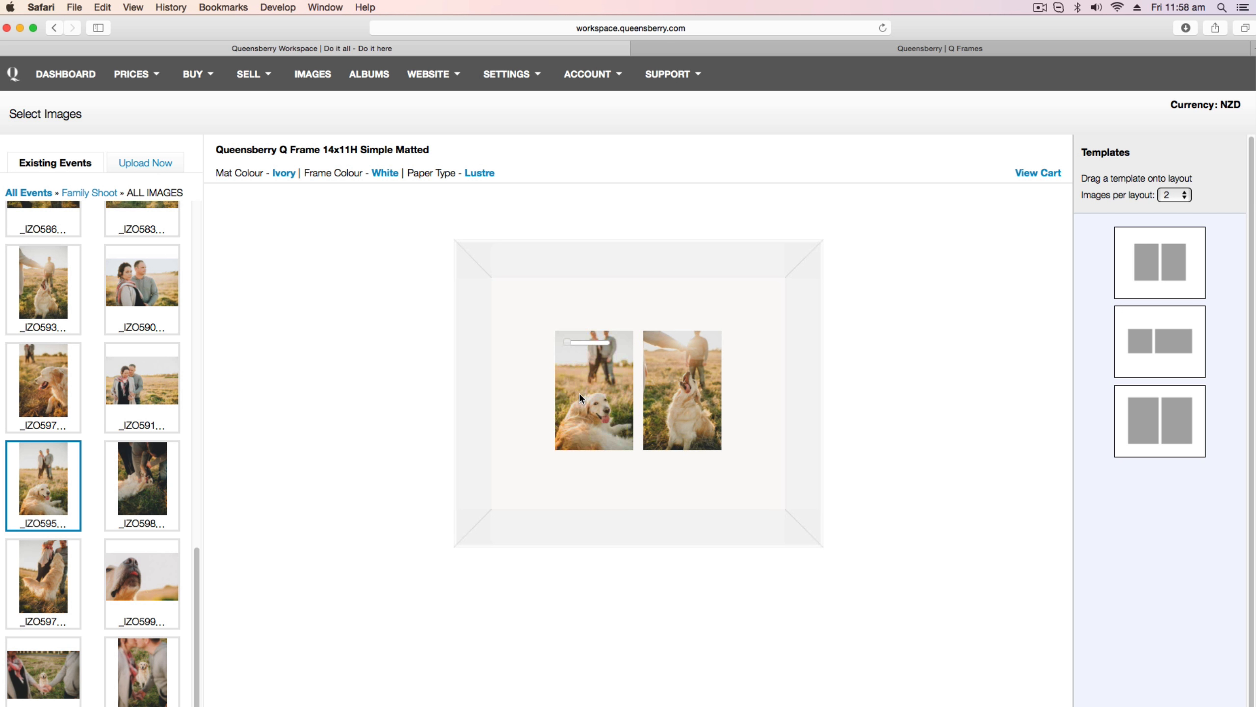
# - Change both the mat colour and the frame colour to Black
pyautogui.click(280, 174)
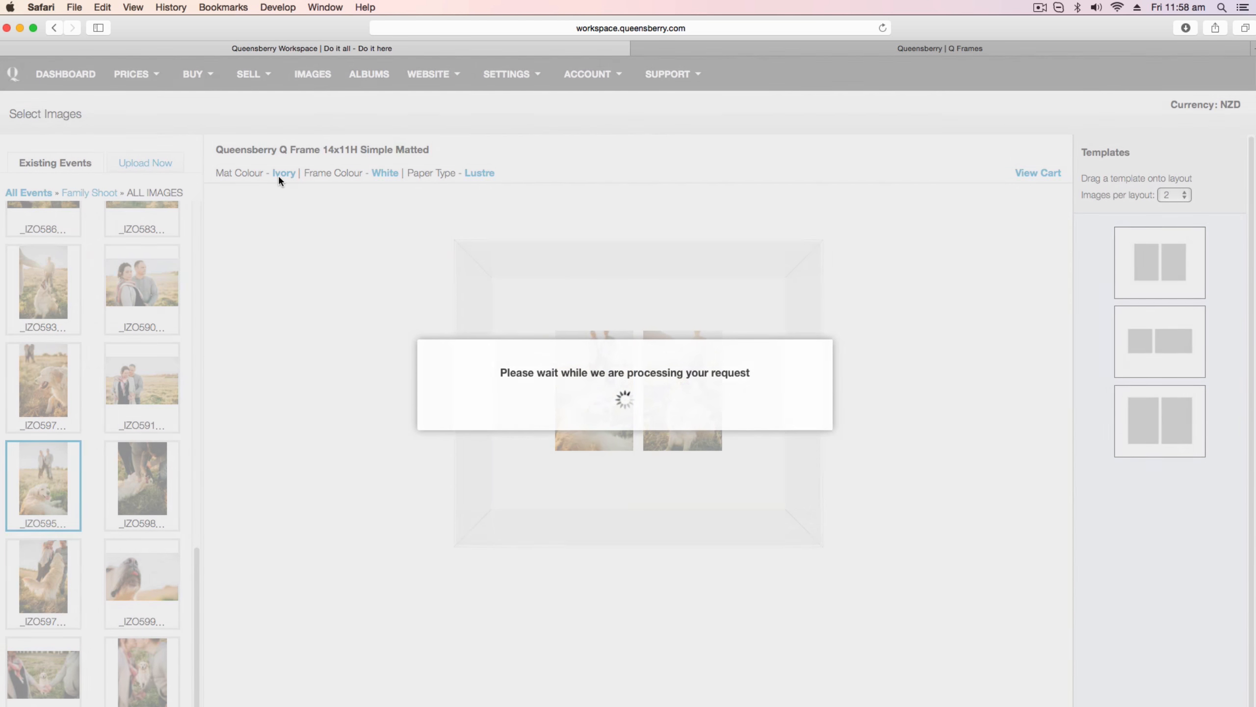
pyautogui.click(440, 383)
pyautogui.click(390, 501)
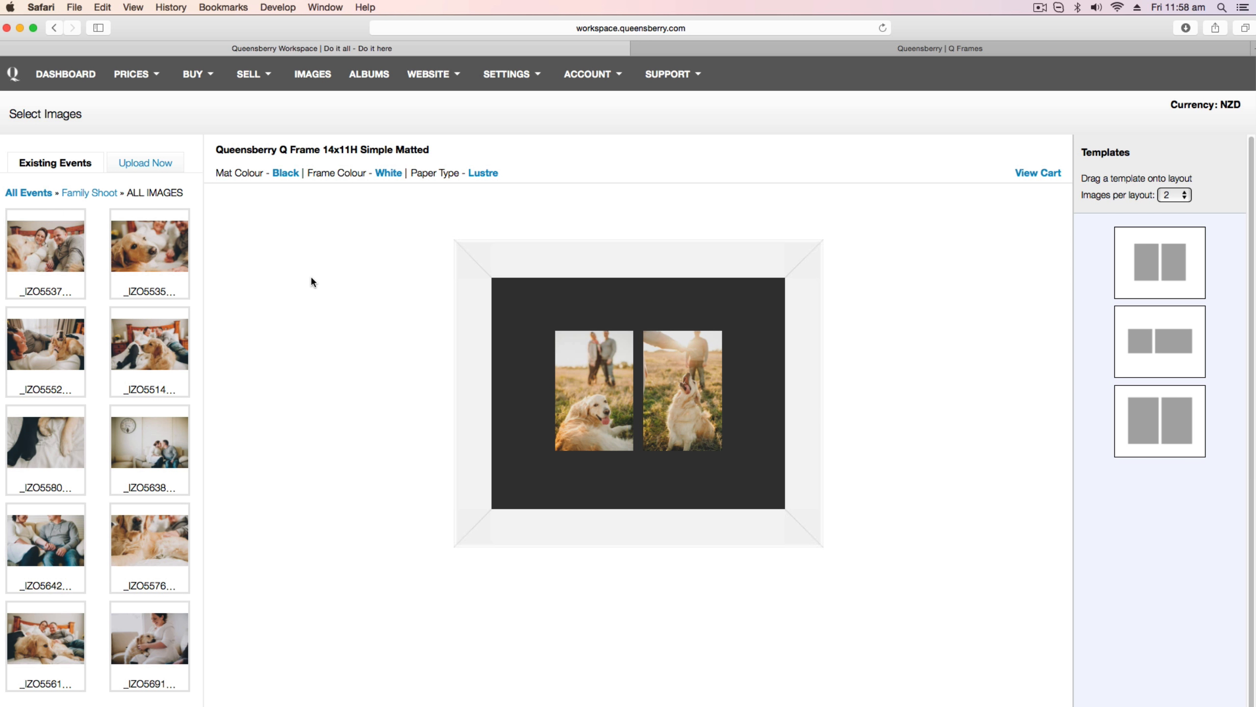
pyautogui.click(378, 172)
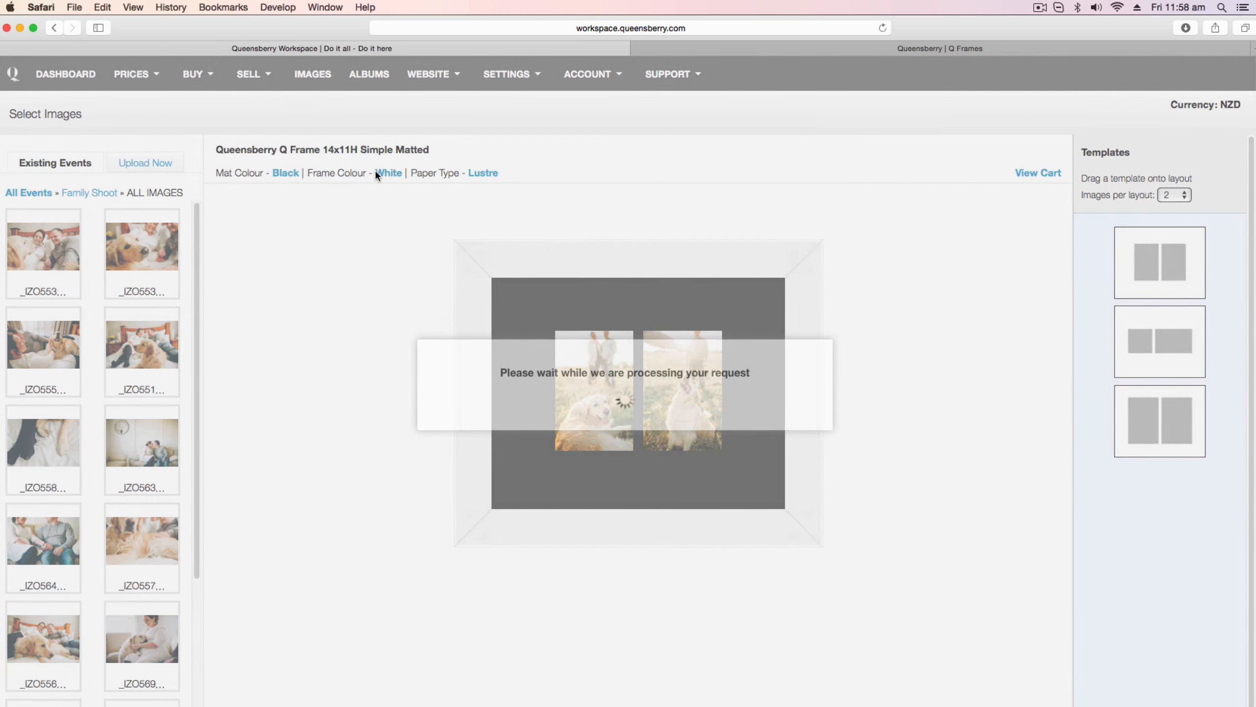
pyautogui.click(525, 391)
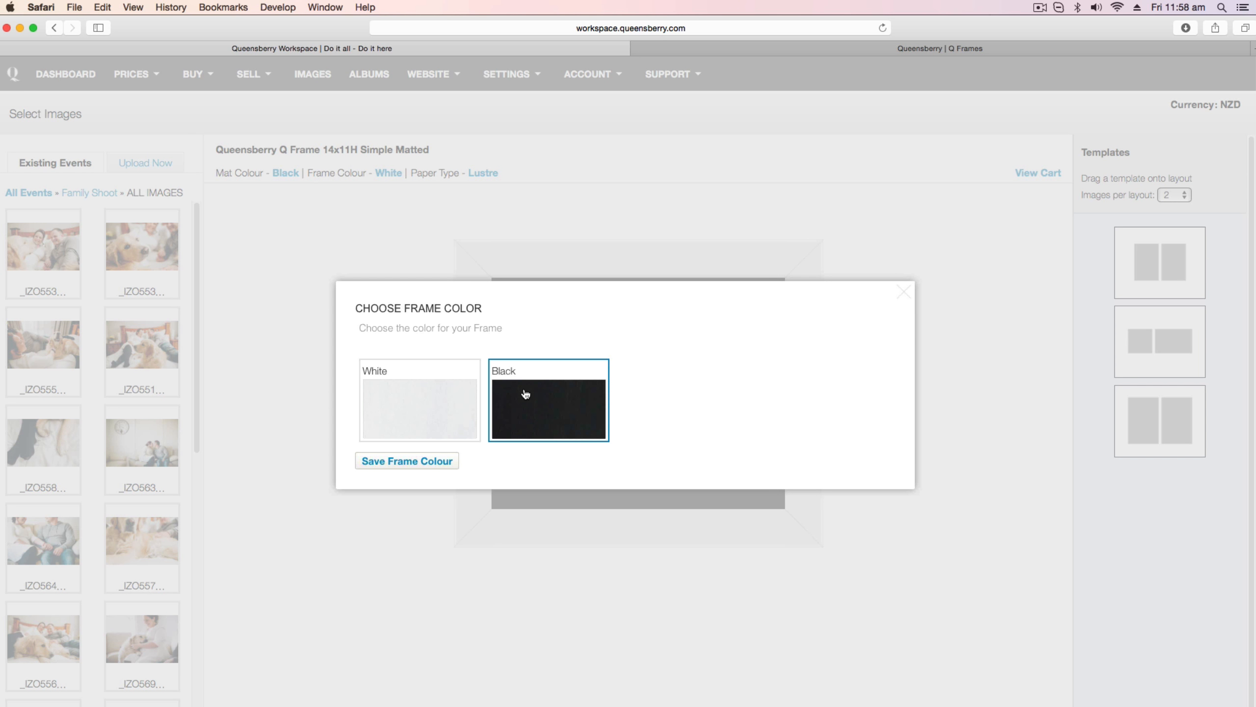
pyautogui.click(416, 463)
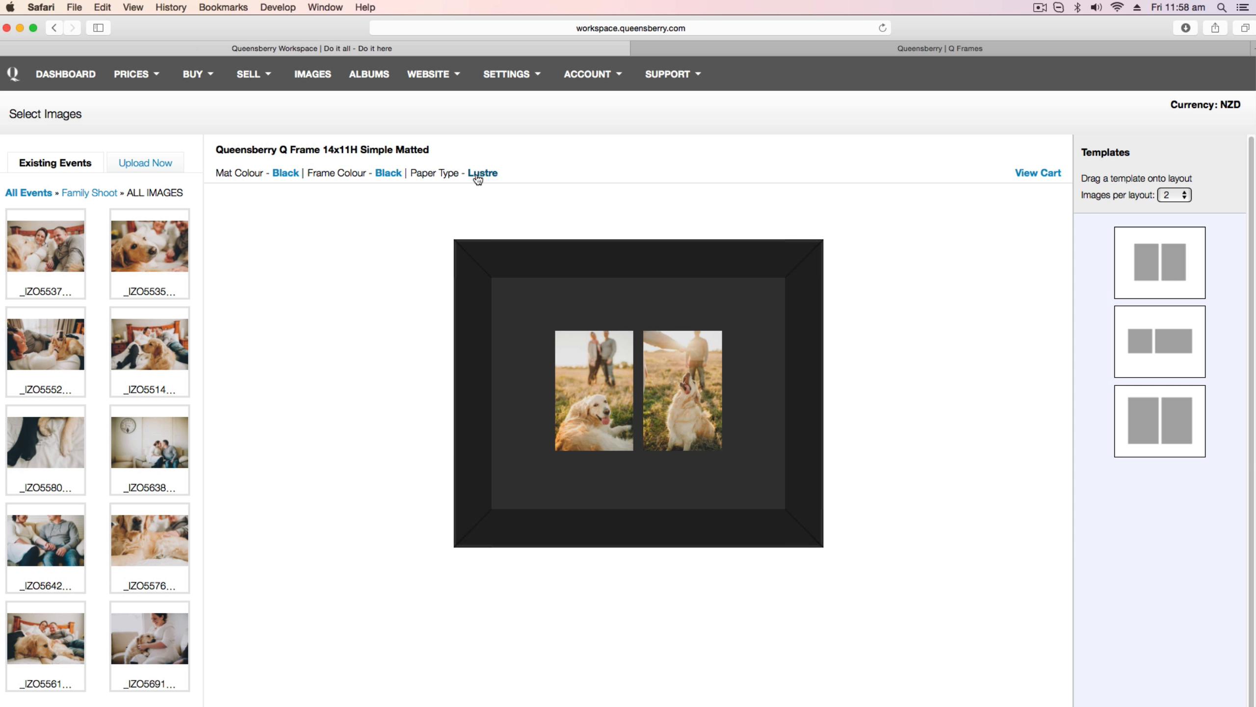
# - Set the print's paper type to Metallic and save the choice
pyautogui.click(482, 172)
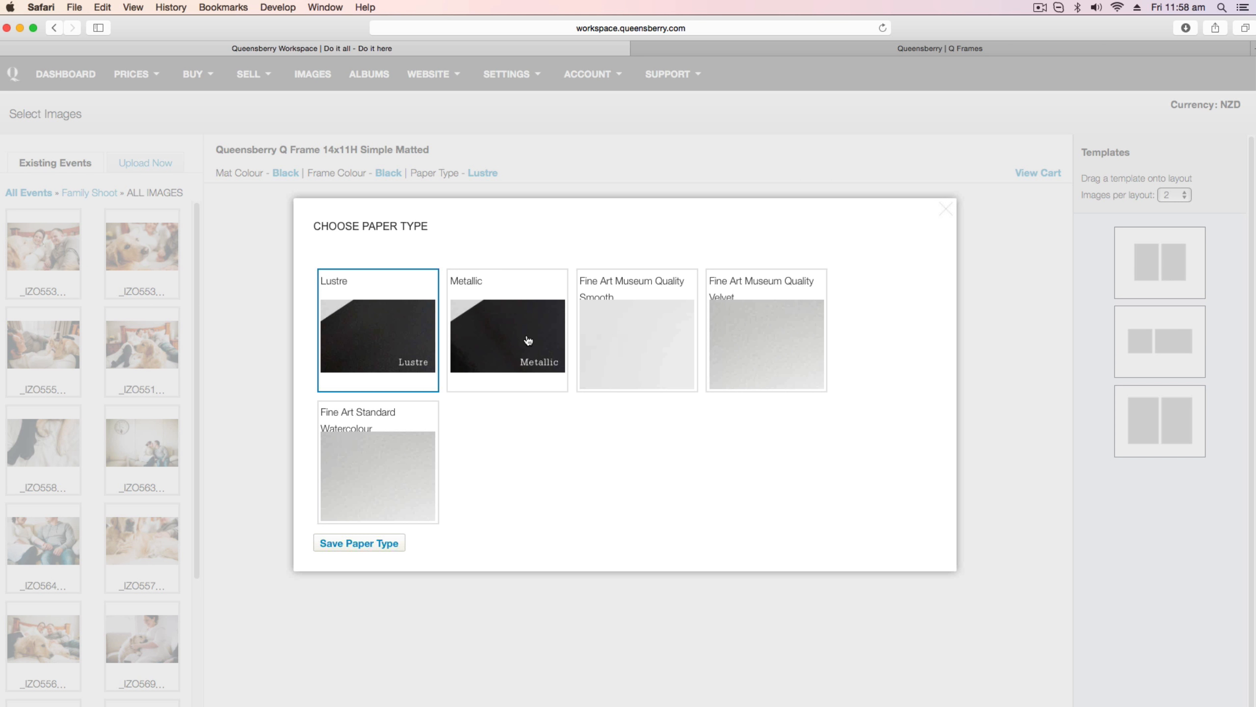
pyautogui.click(525, 346)
pyautogui.click(359, 542)
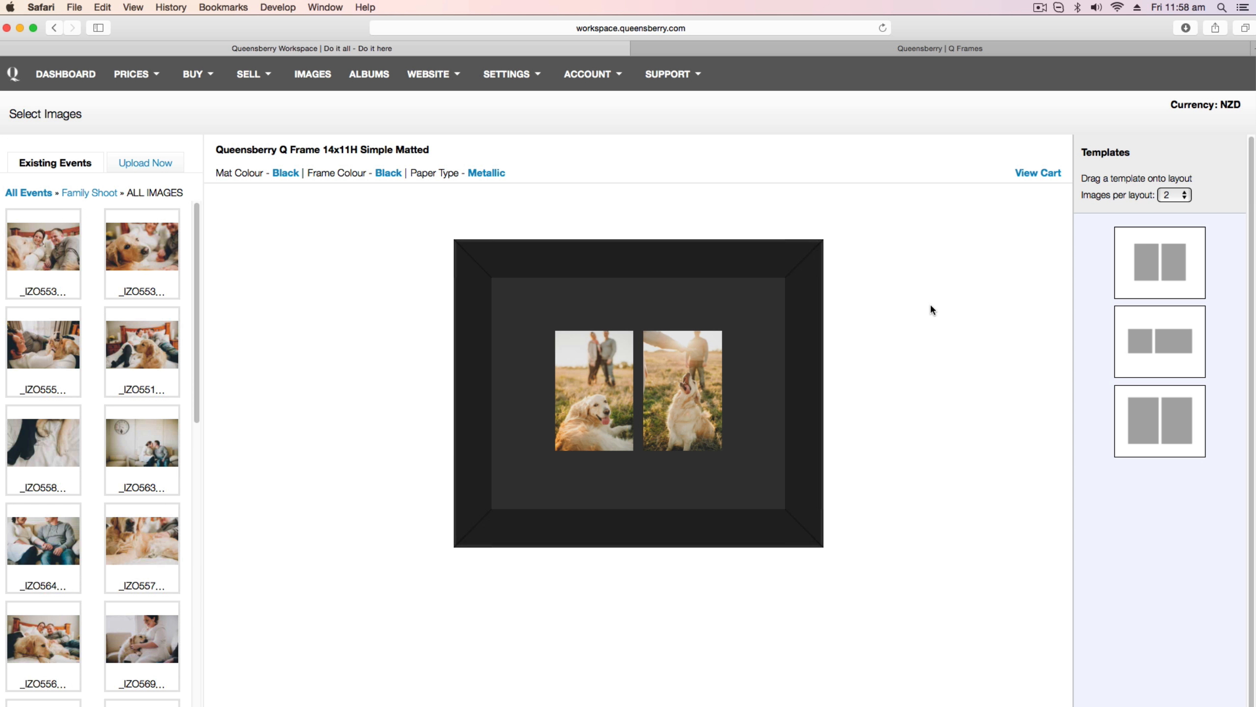
# - View the shopping cart with the customised frame and continue to entering the order details
pyautogui.click(1031, 174)
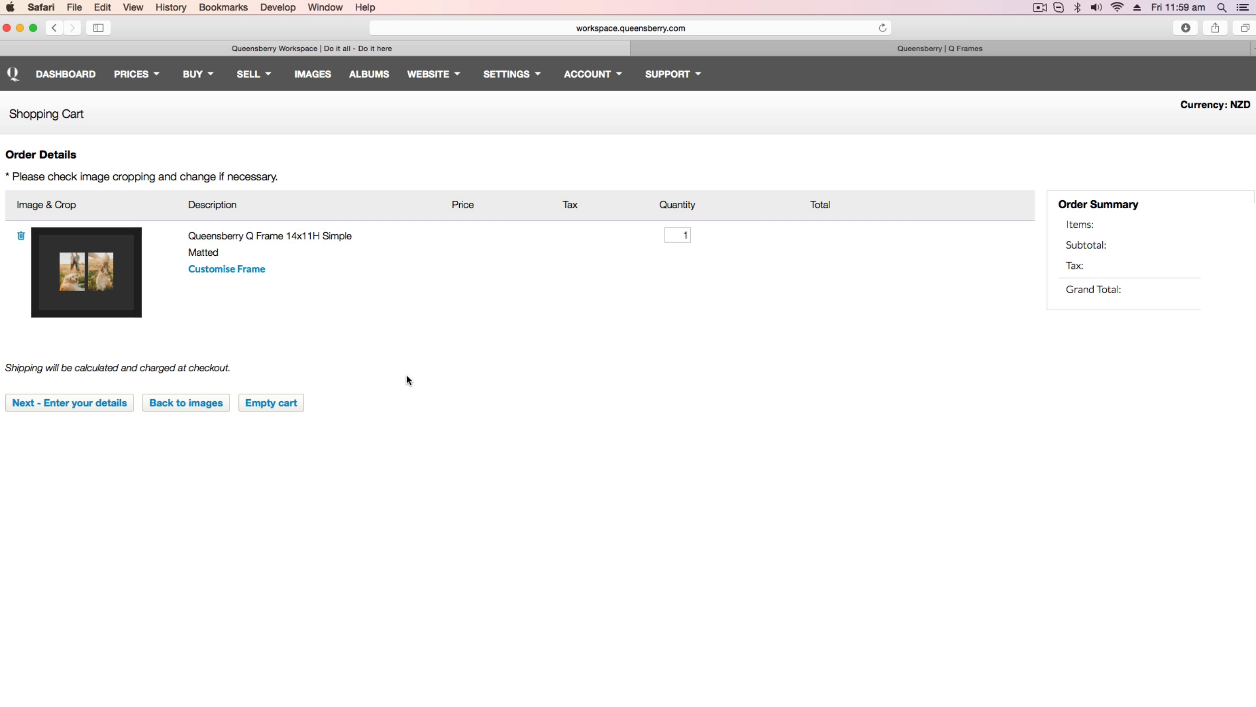
pyautogui.click(90, 406)
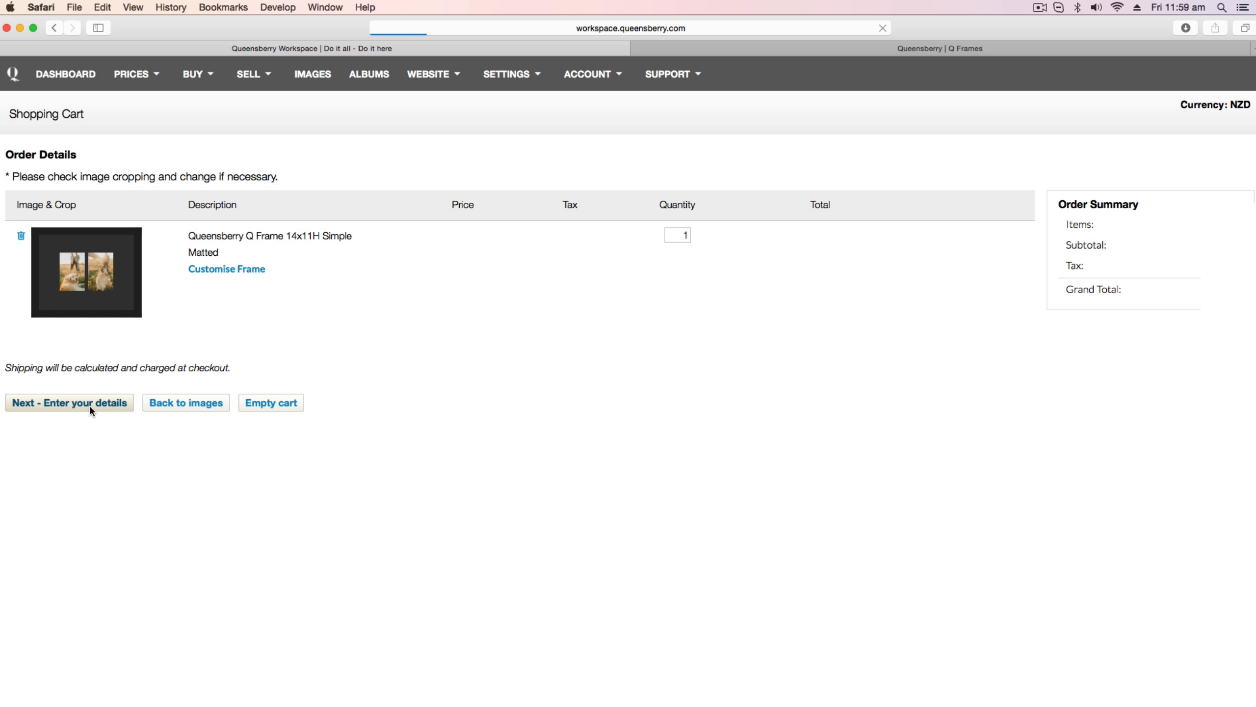